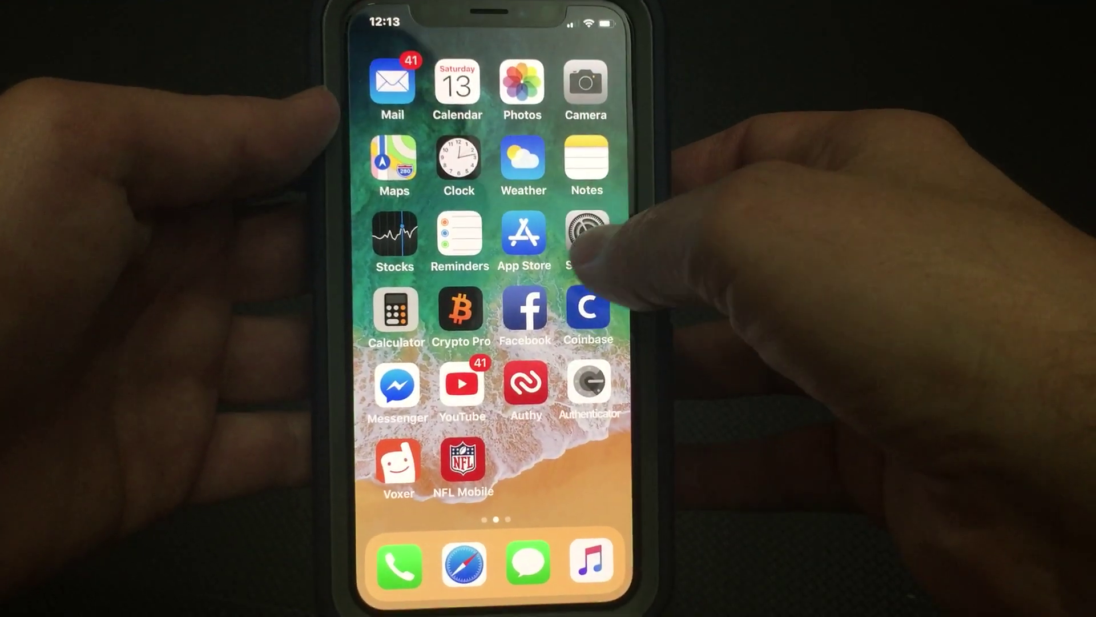
- Go through Settings, Accessibility and Display Accommodations to the Invert Colors page
{"action": "left_click", "coordinate": [587, 233]}
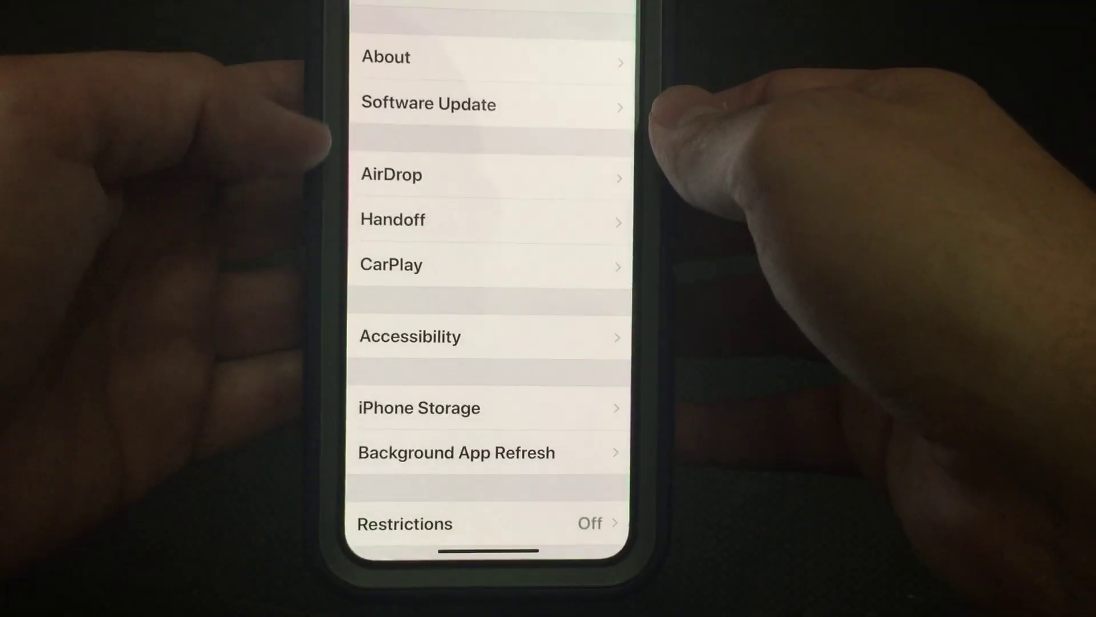
{"action": "scroll", "coordinate": [377, 224], "scroll_direction": "down", "scroll_amount": 3}
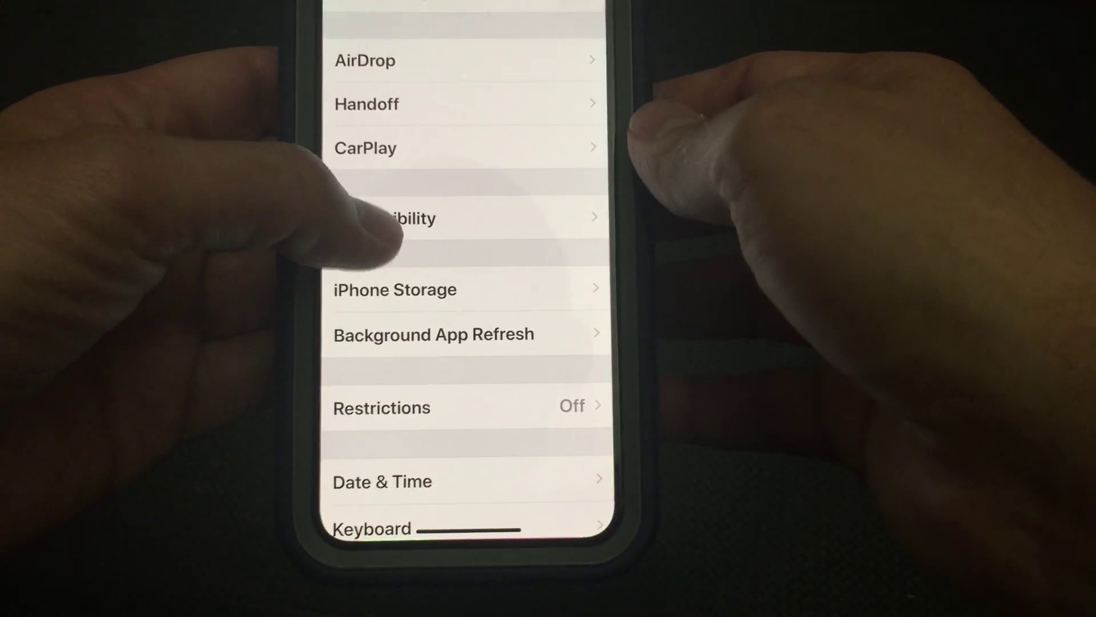
{"action": "left_click", "coordinate": [403, 218]}
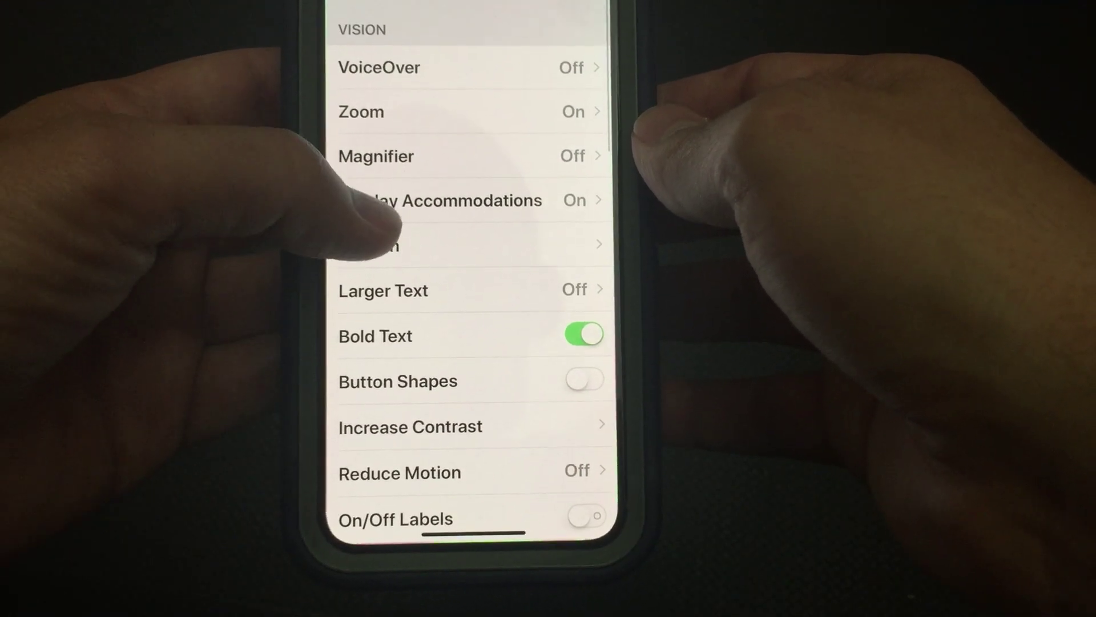
{"action": "left_click", "coordinate": [402, 205]}
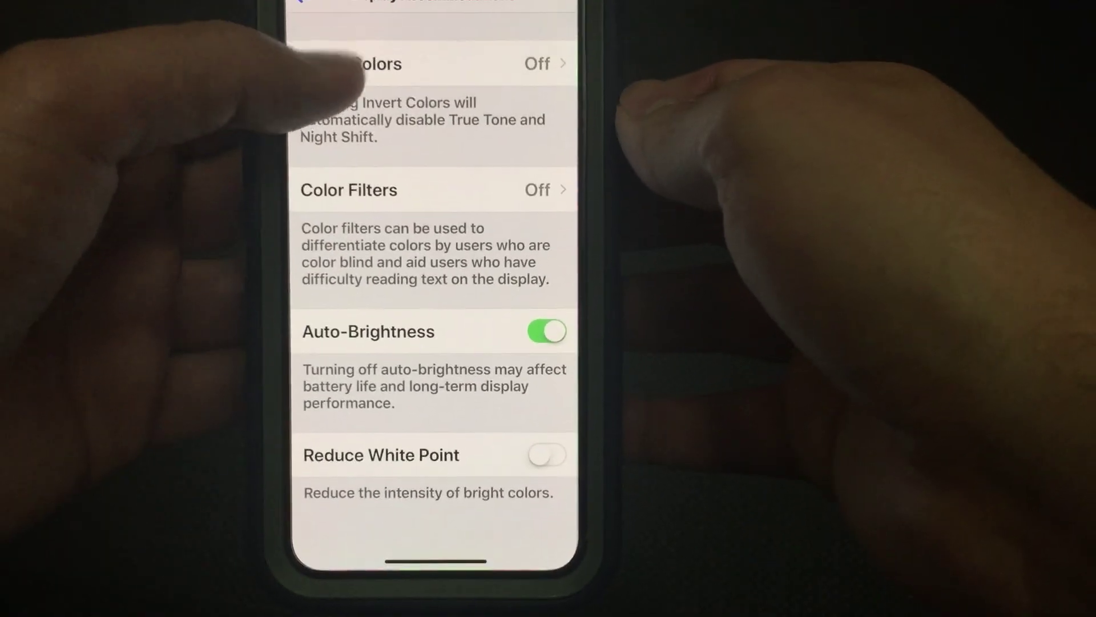
{"action": "left_click", "coordinate": [321, 63]}
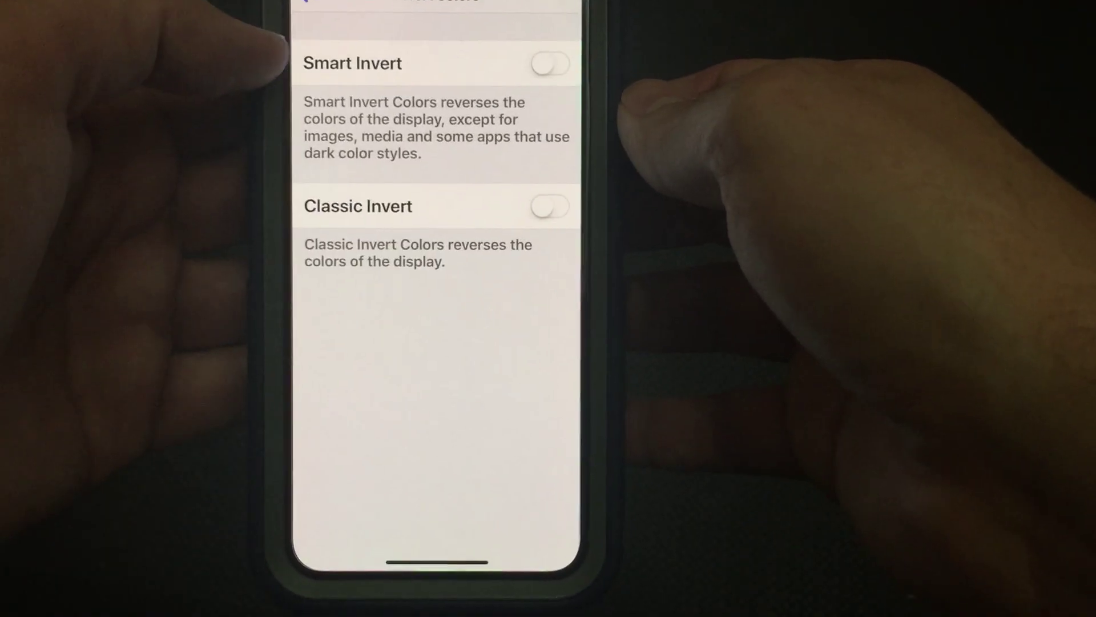
- Back out to Display Accommodations and reopen the Invert Colors page
{"action": "left_click", "coordinate": [317, 7]}
{"action": "left_click", "coordinate": [352, 73]}
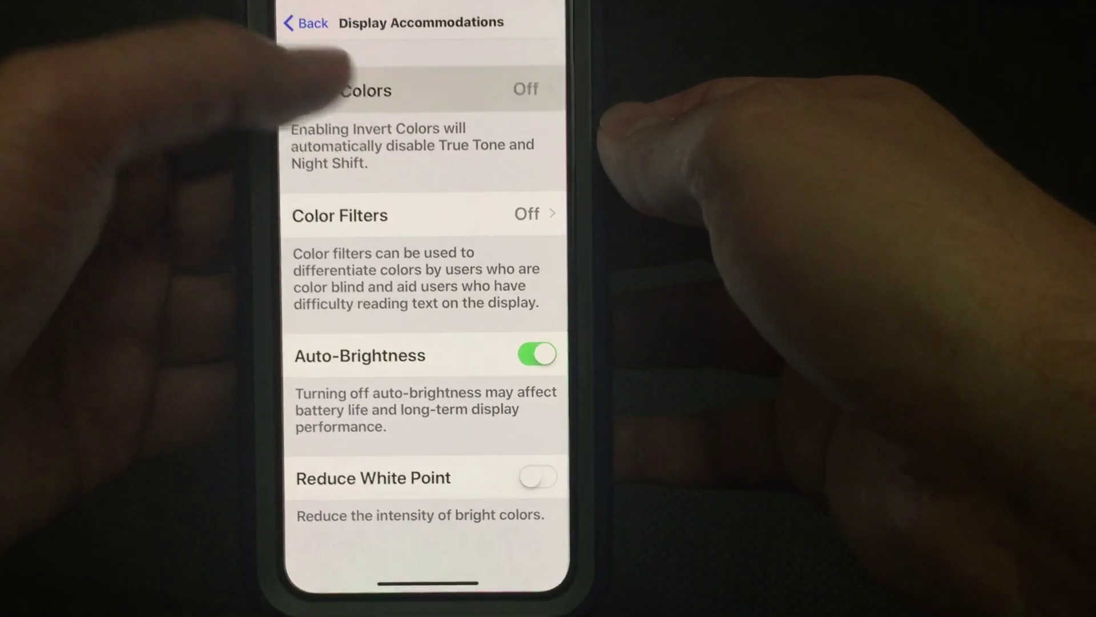